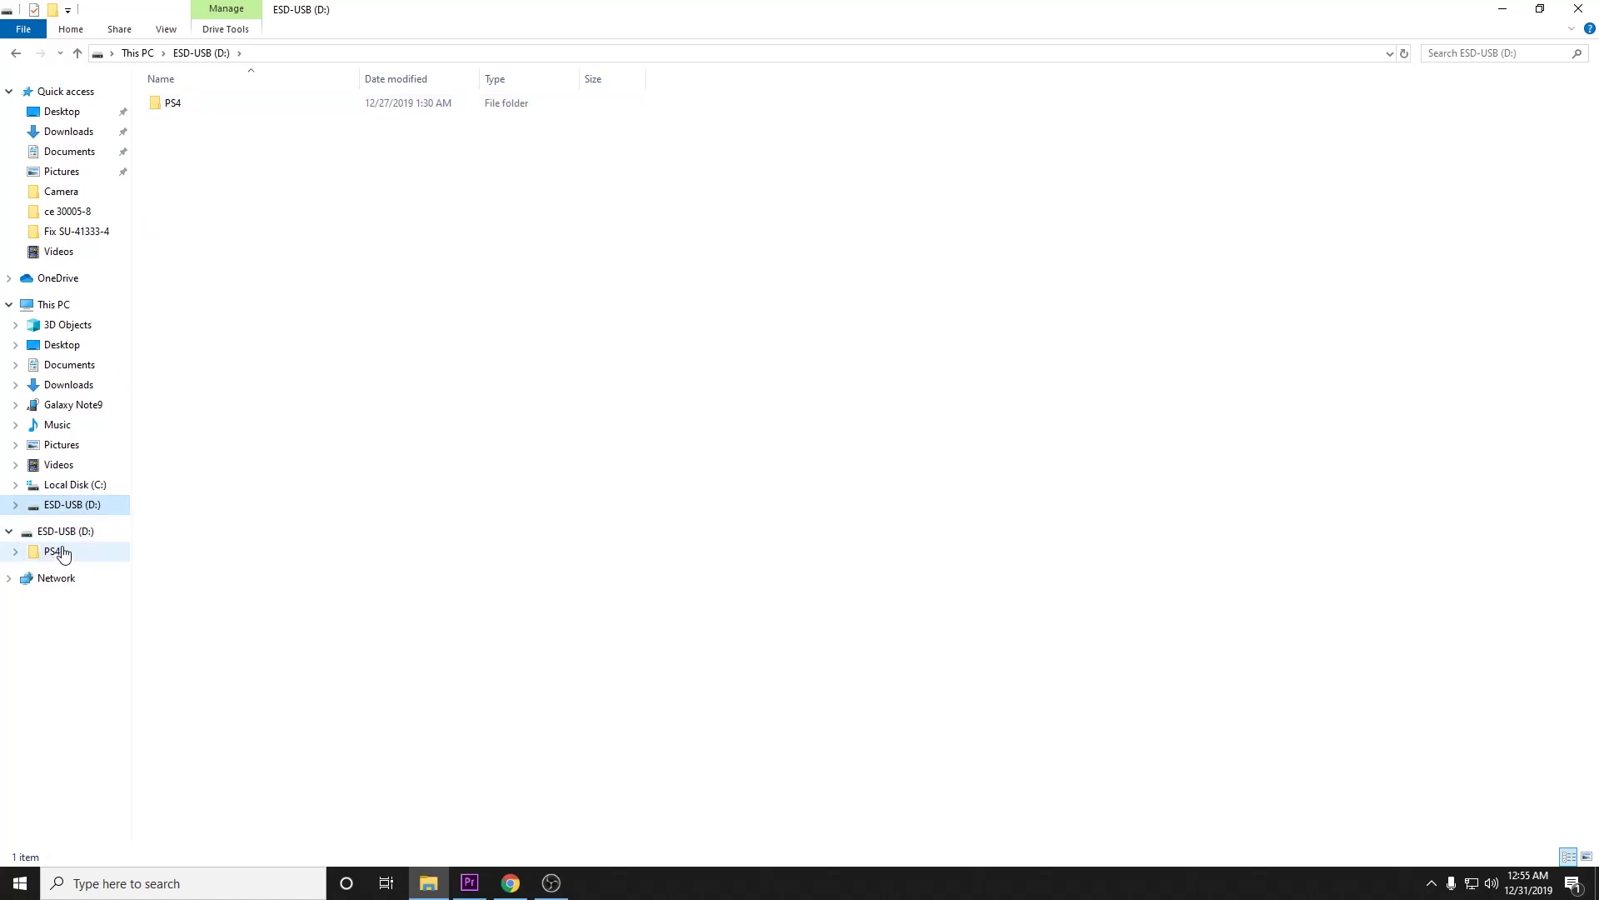
- Check the file system options in the format settings of the ESD-USB (D:) drive without formatting it
right_click(115, 511)
click(161, 358)
click(162, 258)
click(115, 286)
click(272, 175)
- Try to create a new folder named PS4 at the root of the ESD-USB (D:) drive
right_click(283, 279)
mouse_move(349, 502)
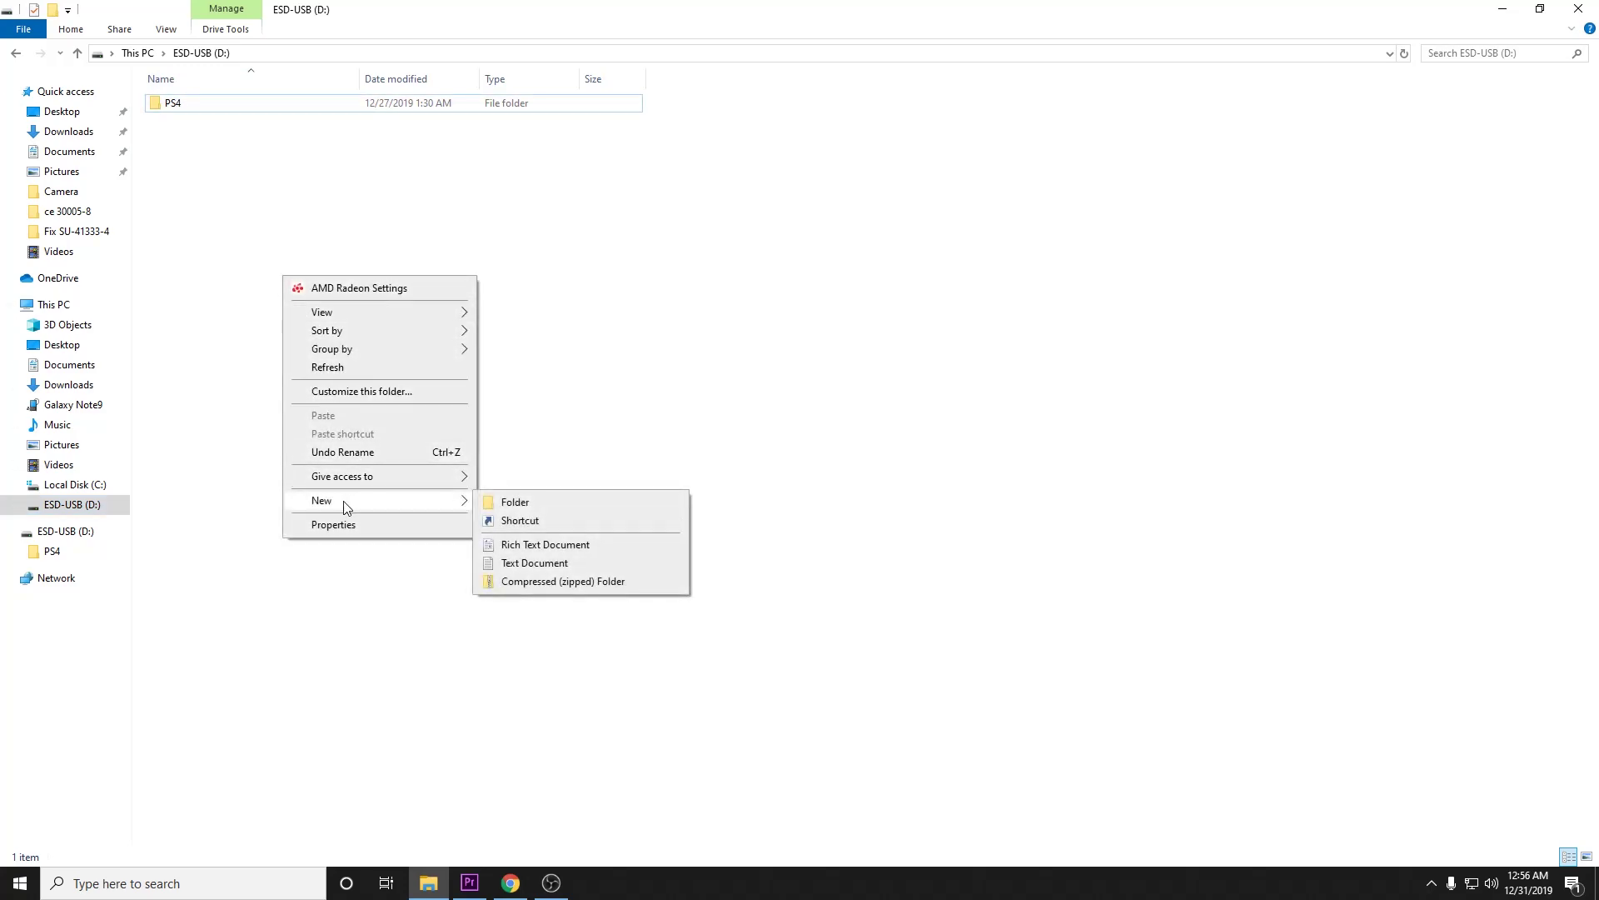
click(573, 504)
text(PS4)
key(Return)
click(958, 609)
- Permanently delete the extra folder listed below the existing PS4 folder on the USB drive
click(250, 130)
key(shift+Delete)
click(864, 507)
- Open the existing PS4 folder on the ESD-USB (D:) drive
click(178, 106)
double_click(178, 104)
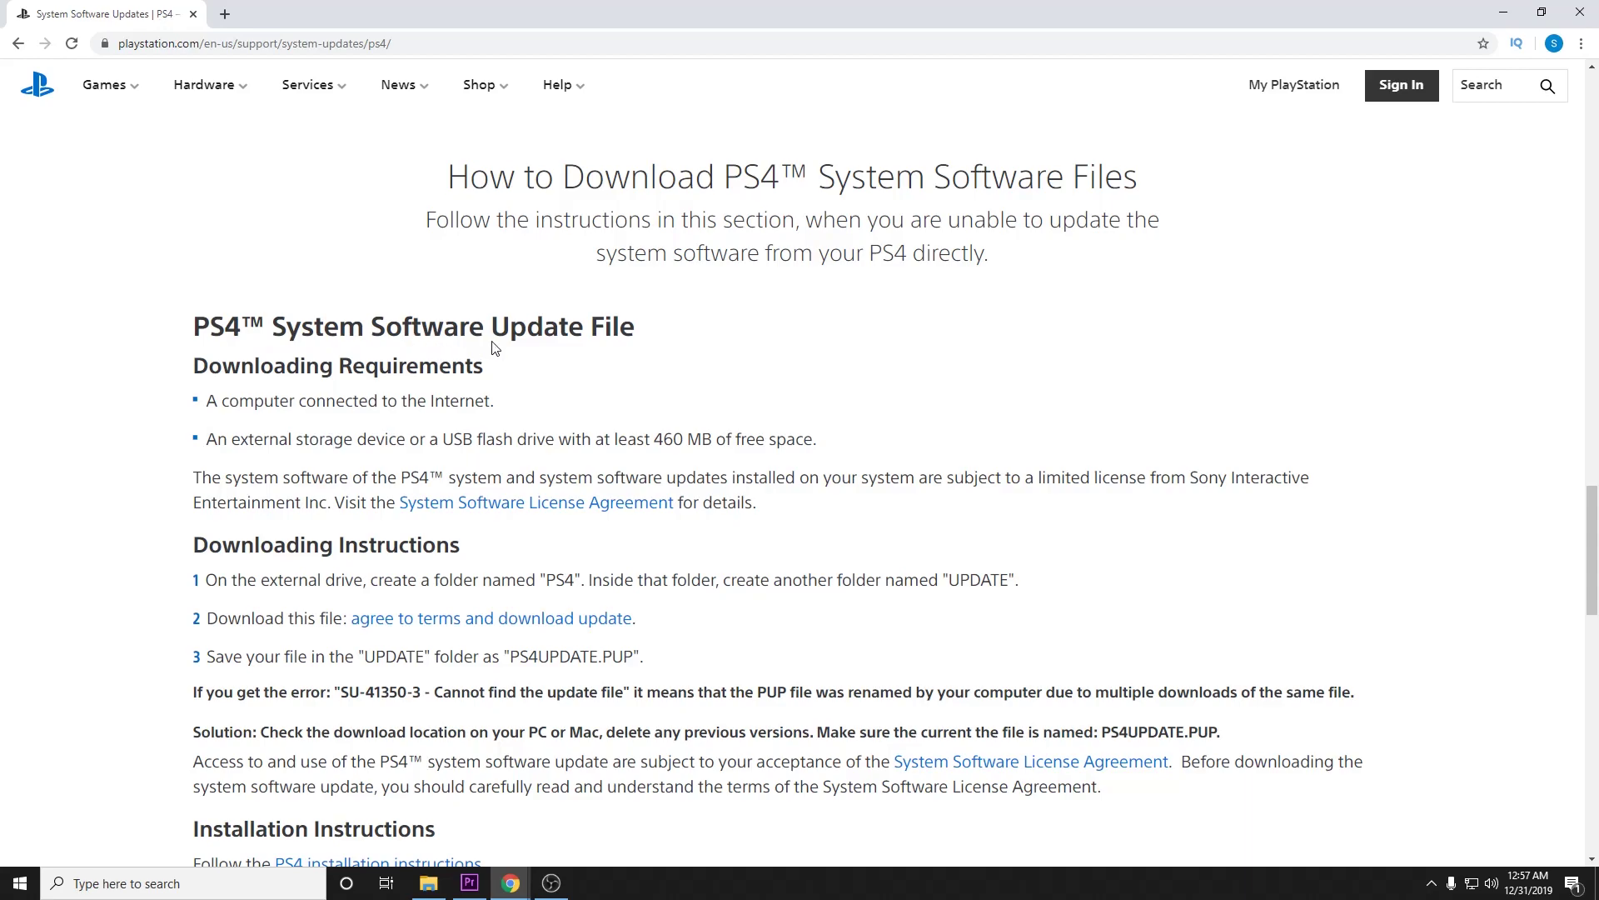
- Agree to the terms and download the PS4 system software update file from the PlayStation support page
scroll(615, 356, down, 5)
scroll(640, 286, up, 4)
click(434, 537)
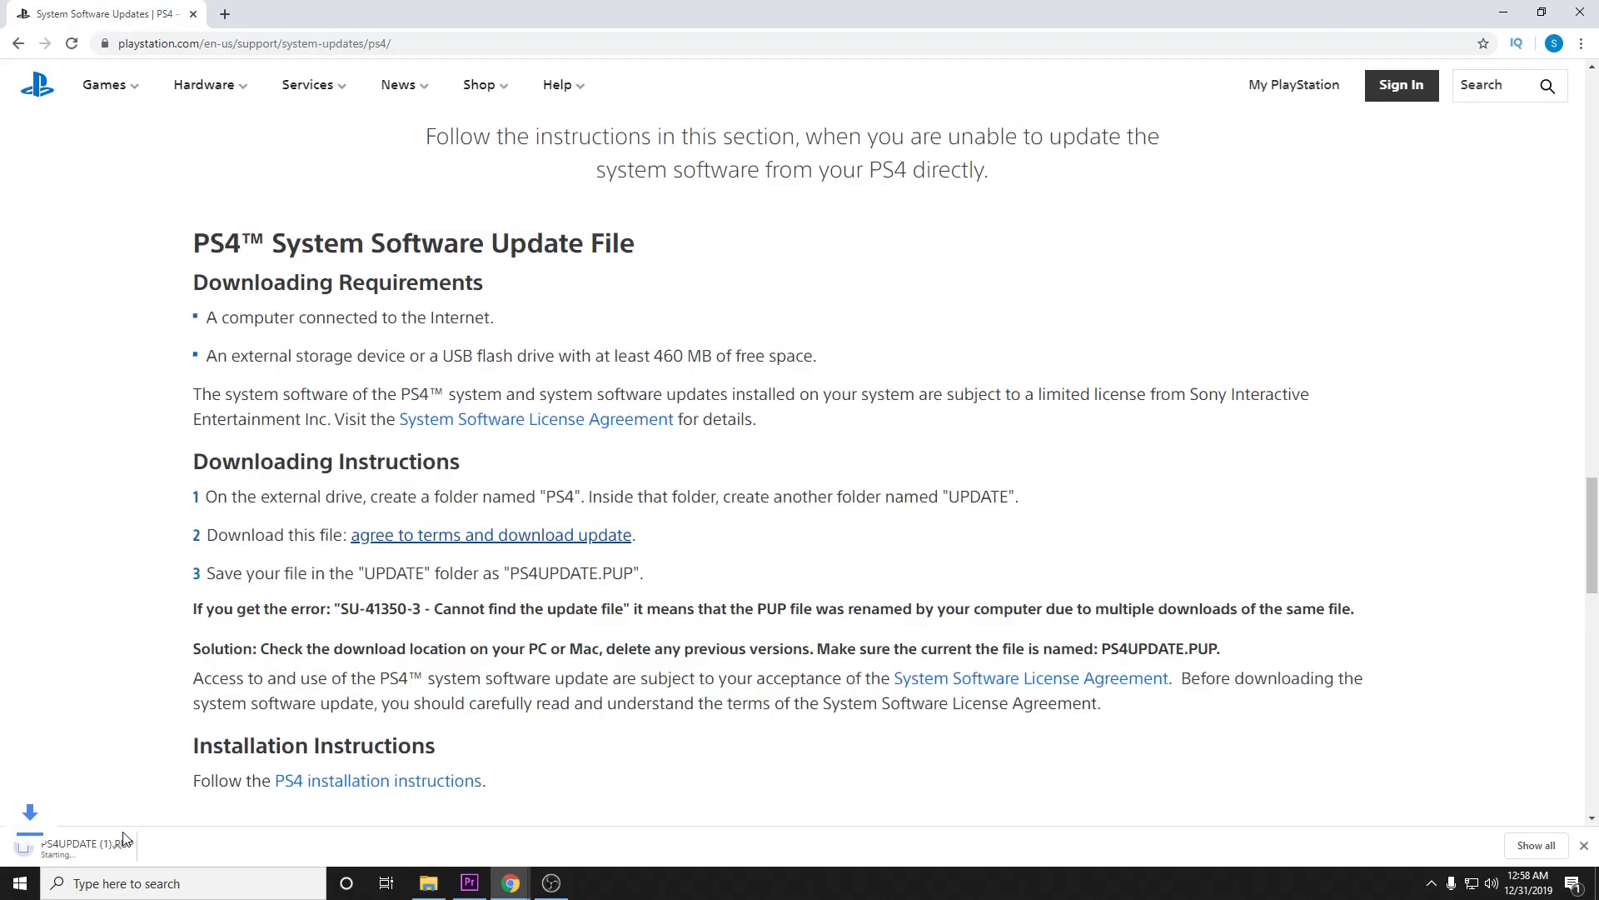
- Cancel the running download of PS4UPDATE (1).PUP
click(169, 845)
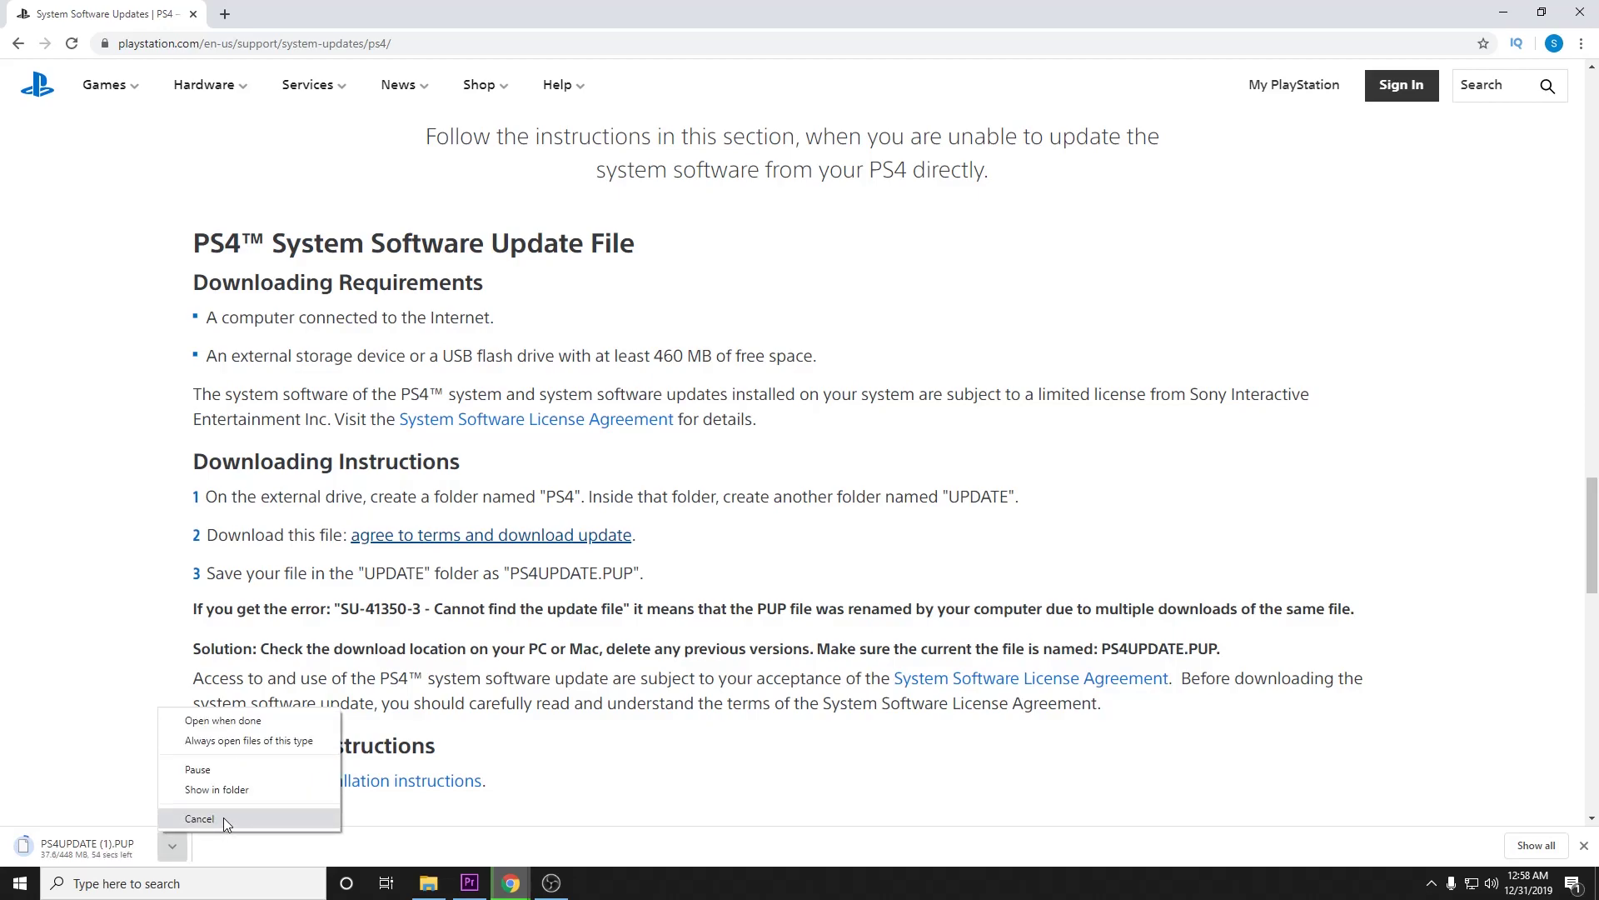
click(225, 820)
click(172, 846)
- Switch to File Explorer, open the Downloads folder and use a file command on the PS4 update file
click(431, 888)
click(70, 131)
right_click(234, 131)
click(305, 288)
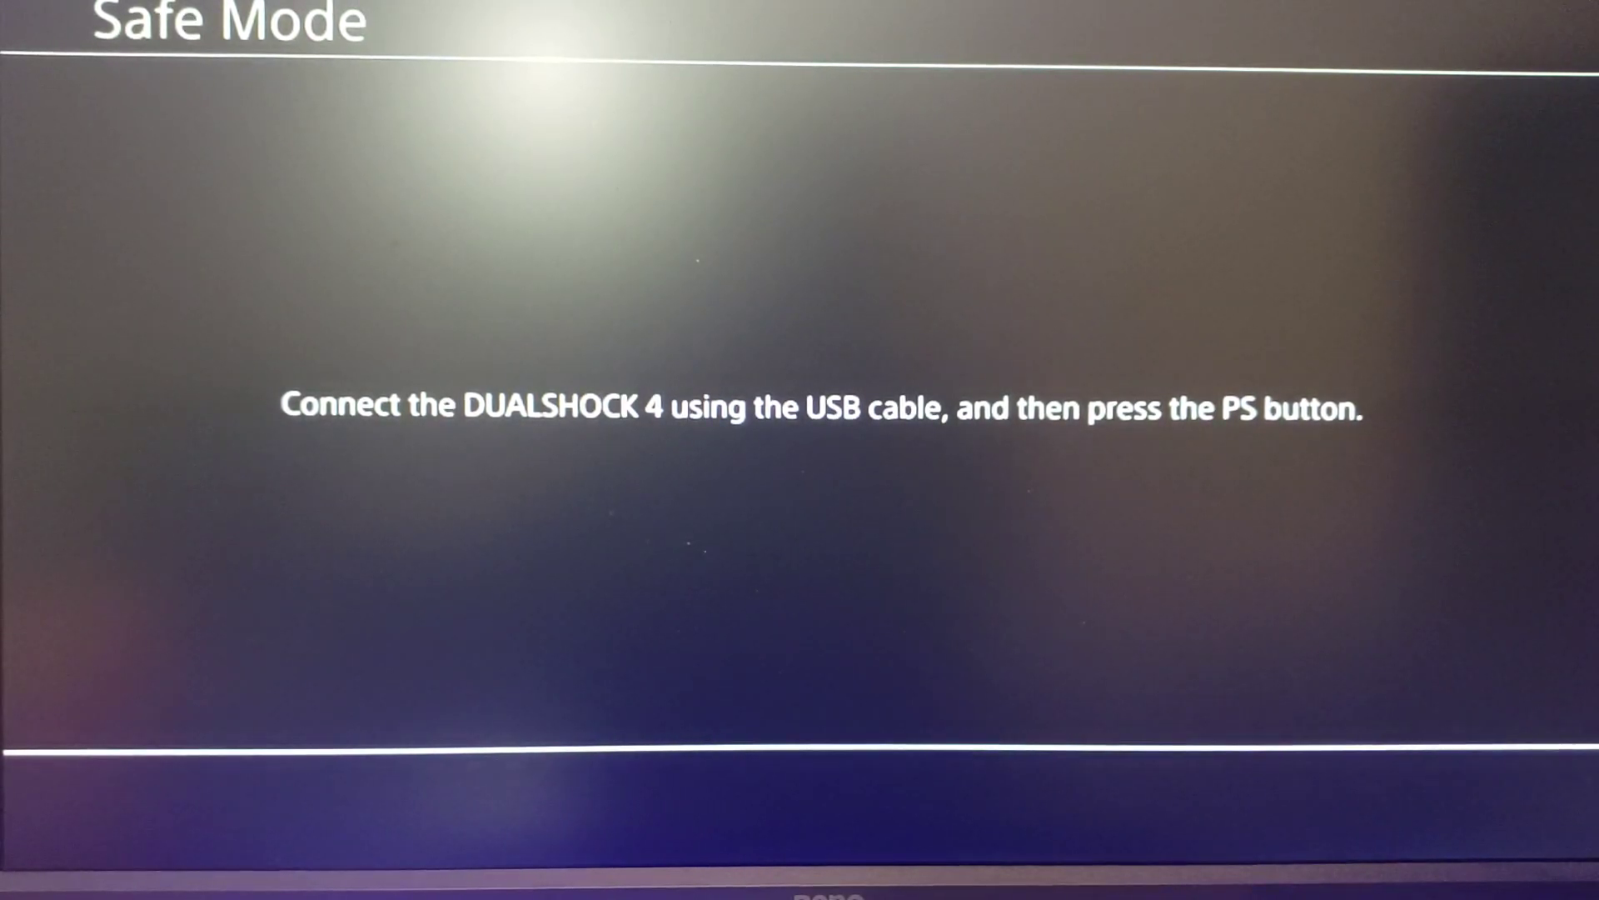
key(Down)
key(Down)
key(Return)
key(Return)
key(Right)
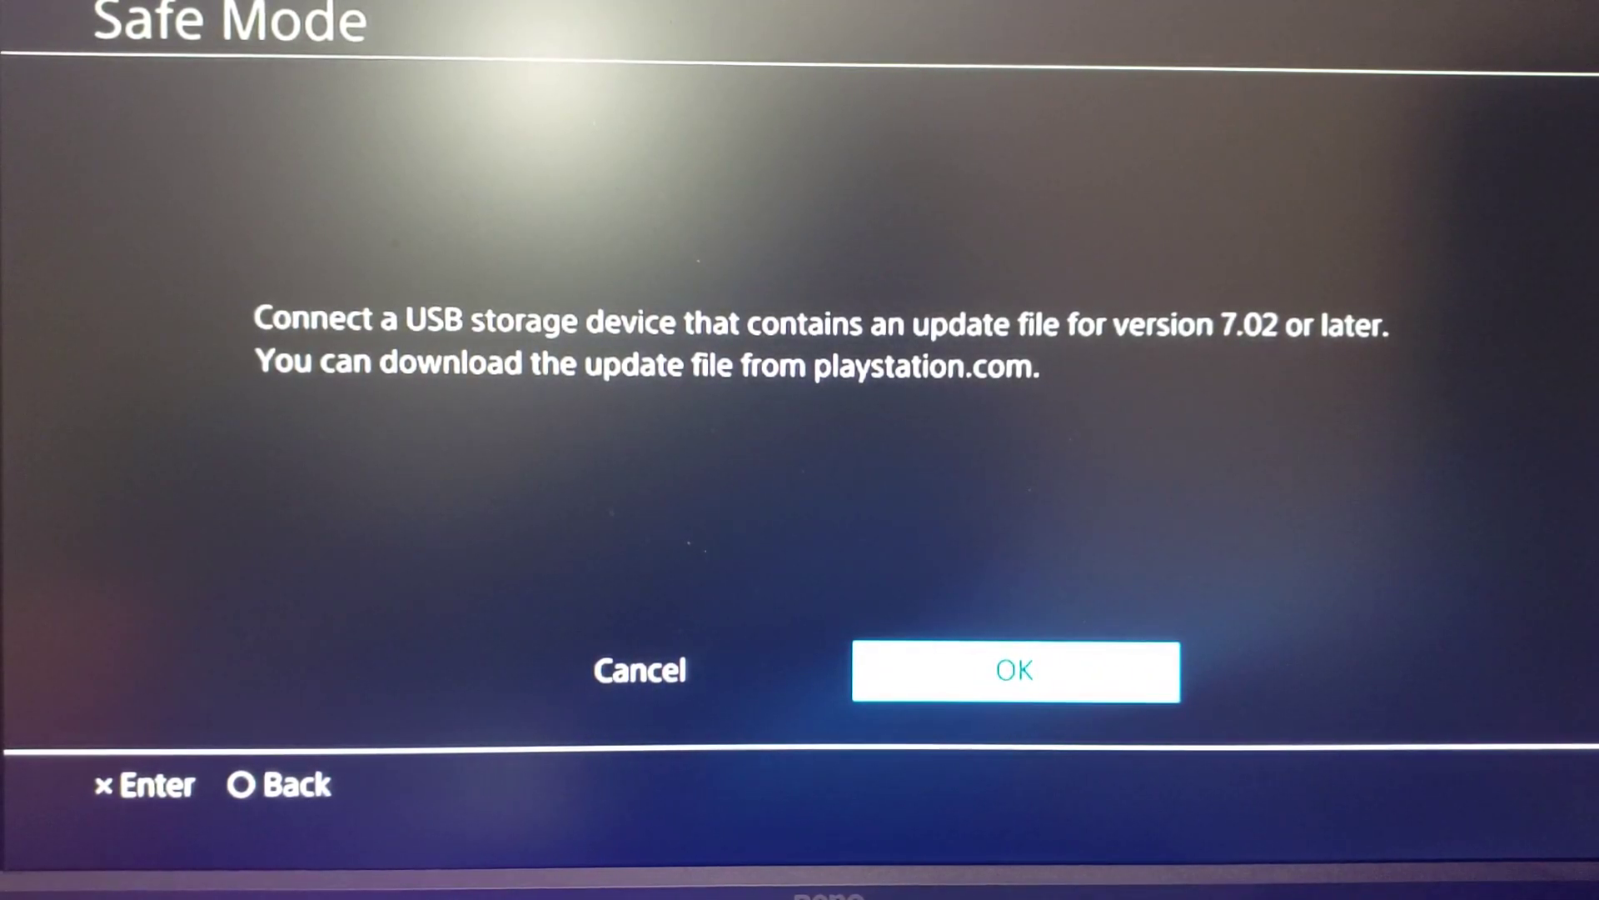